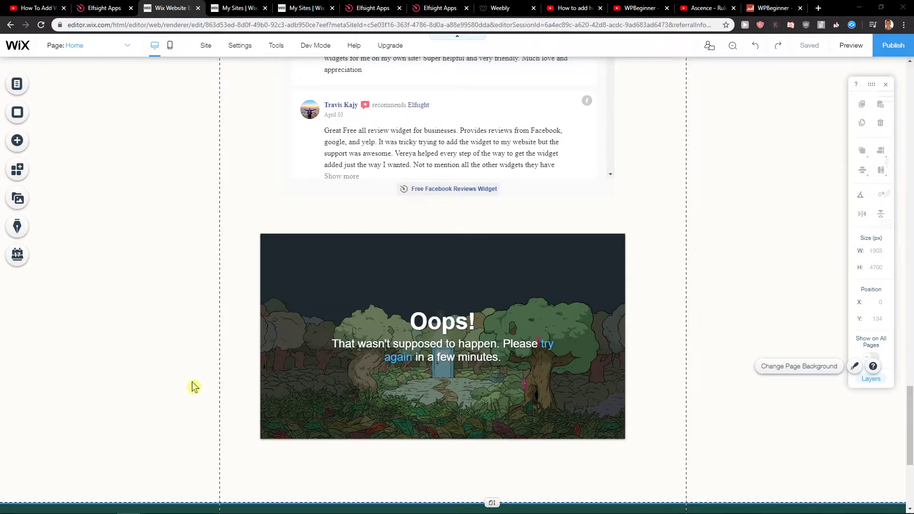
# Scroll the Wix page down to the empty area just above the Breathe footer
pyautogui.scroll(-4, 146, 309)
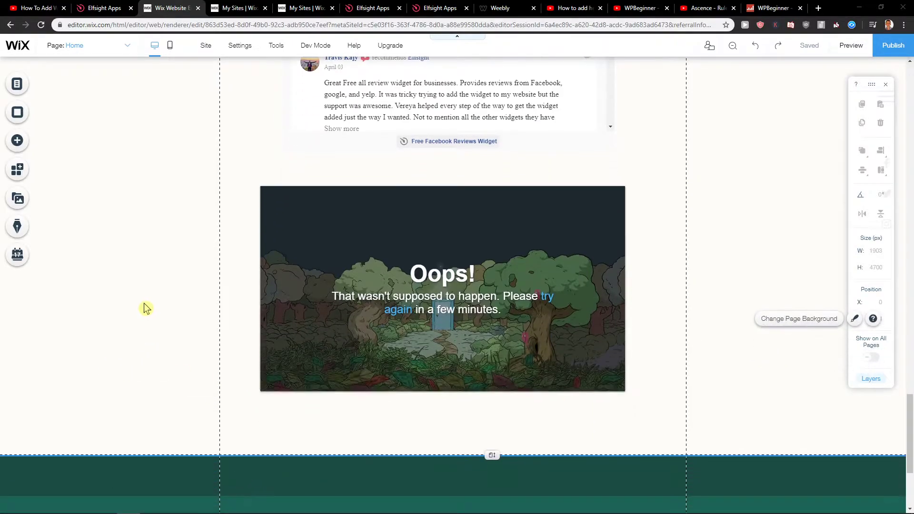
# Open the elfsight.com link from the YouTube video description and view it in its new tab
pyautogui.click(50, 8)
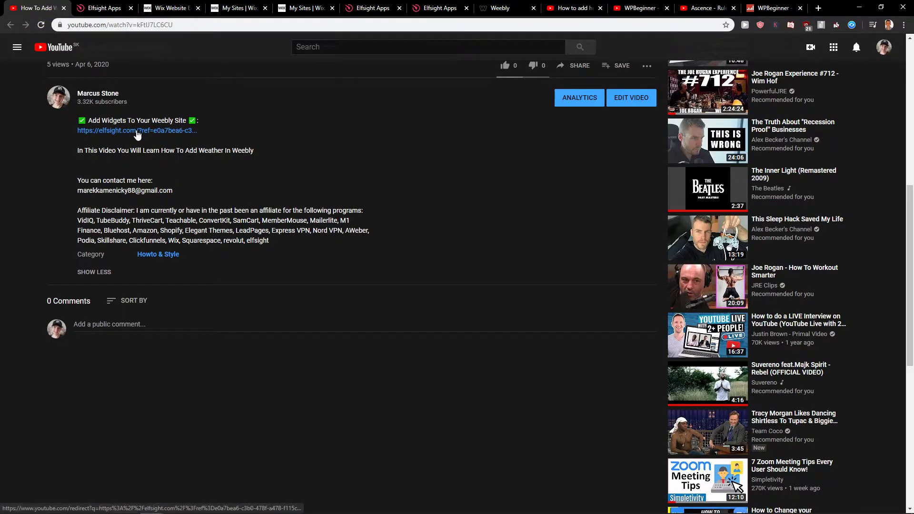
pyautogui.click(137, 133)
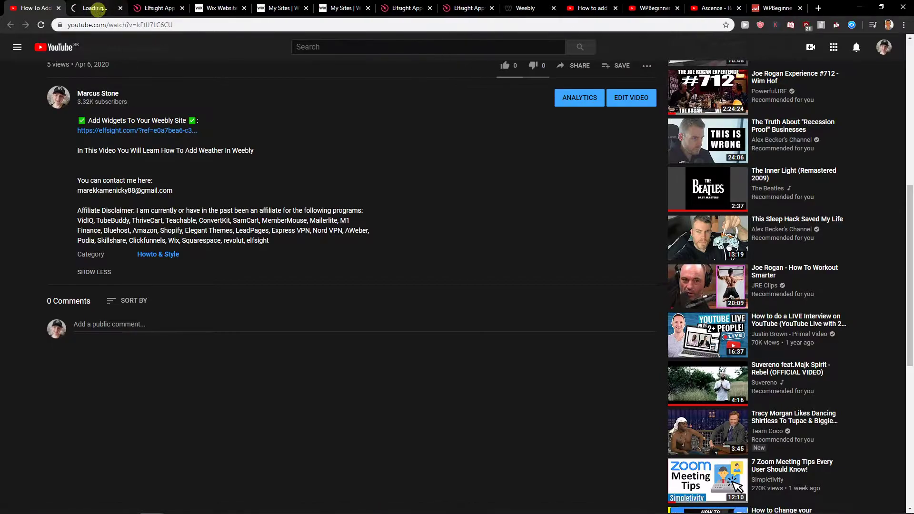
pyautogui.click(97, 9)
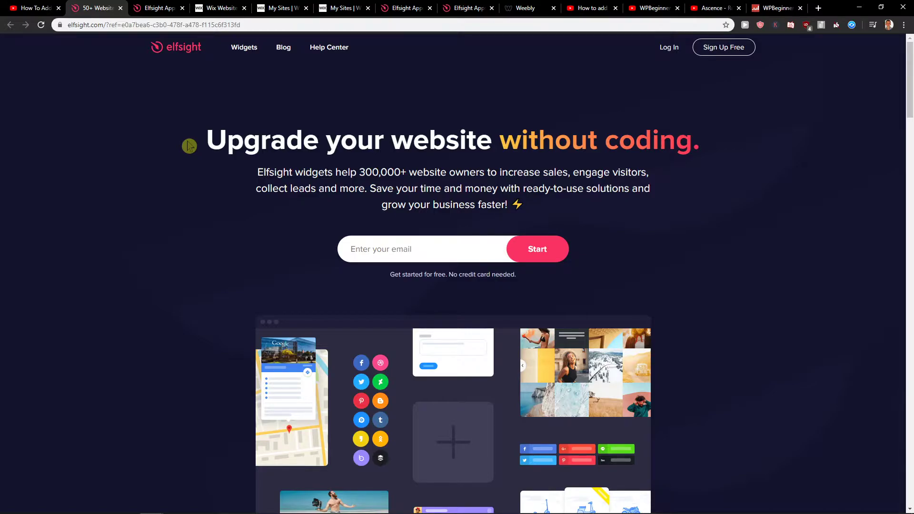
# Begin the Elfsight Sign Up Free form, then move to the already logged-in Elfsight dashboard
pyautogui.click(718, 54)
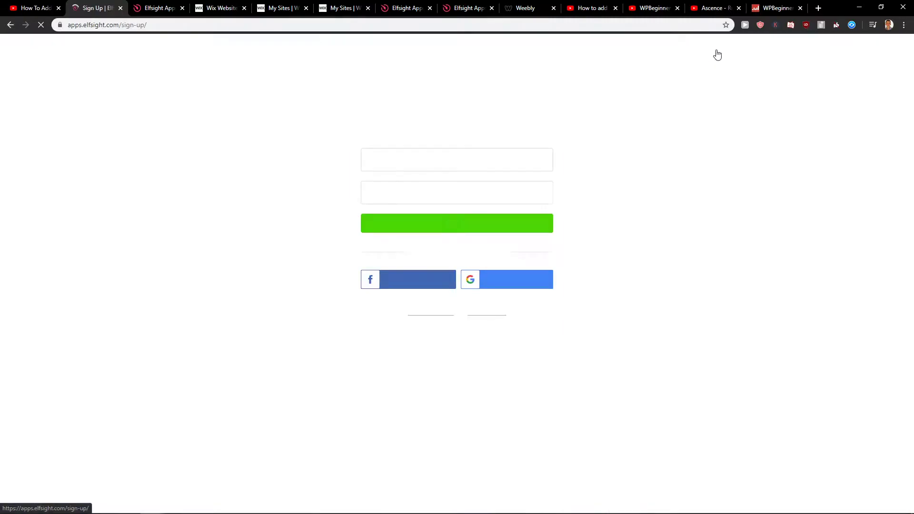
pyautogui.click(363, 152)
pyautogui.click(348, 163)
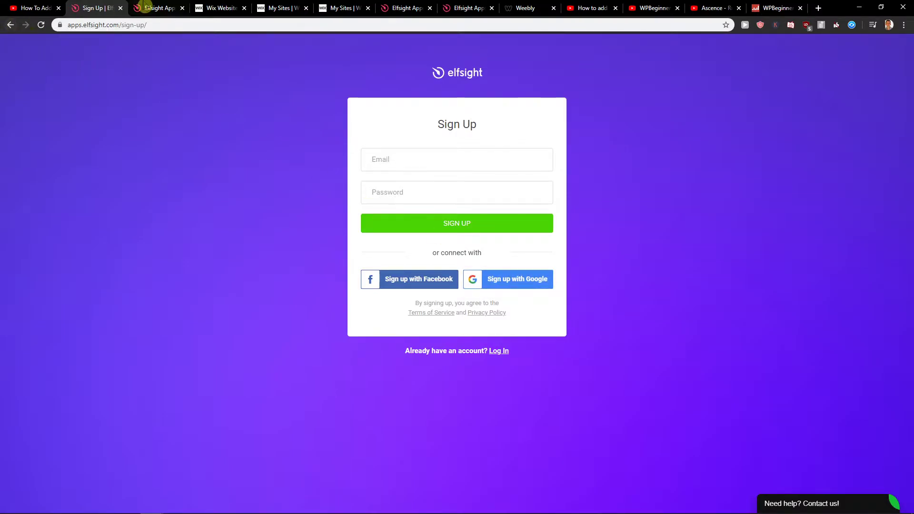
pyautogui.click(148, 8)
# Close the sign-up tab and reload the Elfsight Applications dashboard until it appears
pyautogui.click(121, 8)
pyautogui.click(49, 84)
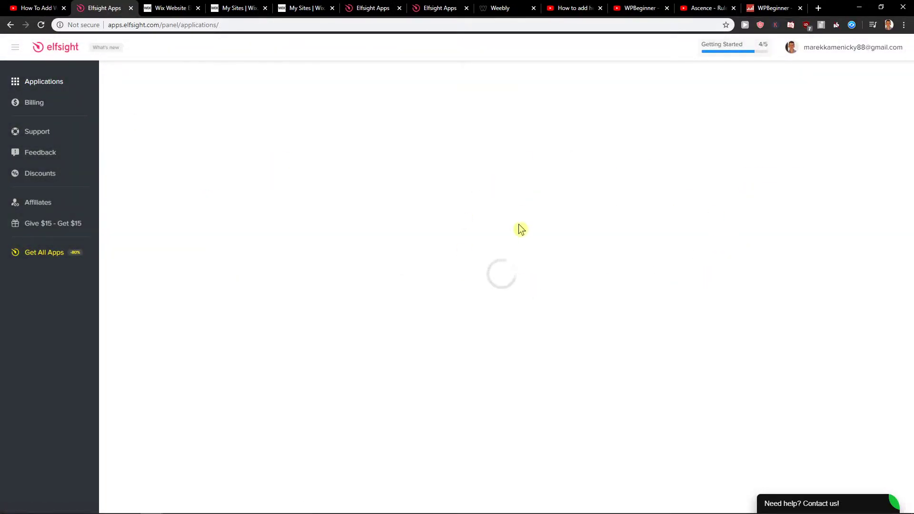
pyautogui.click(24, 26)
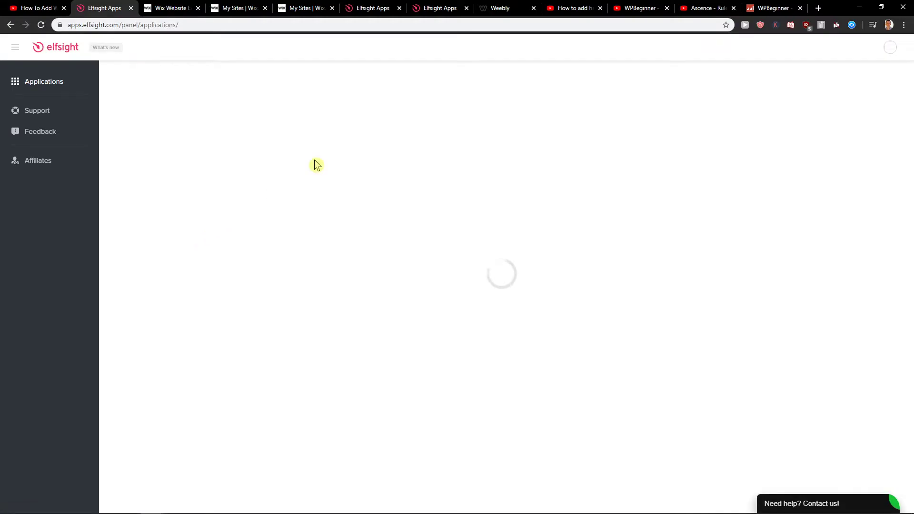
pyautogui.click(819, 8)
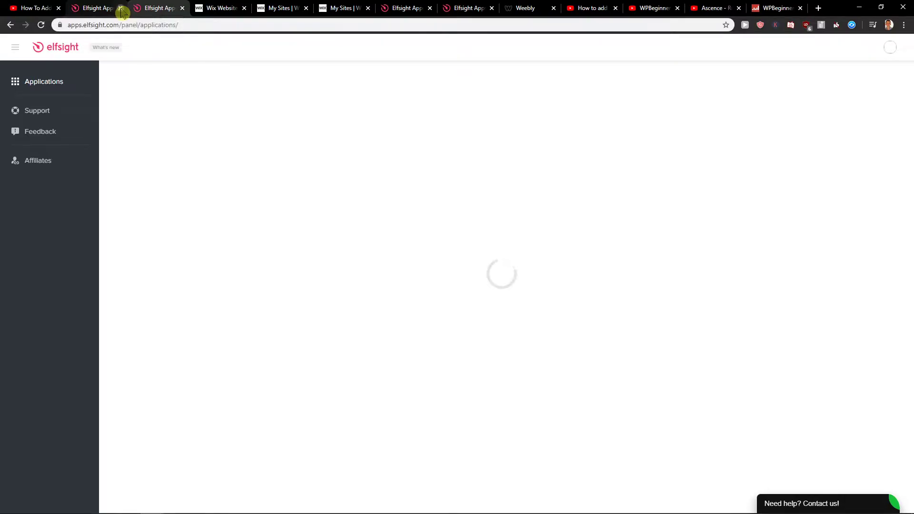
# Check the Affiliates, Feedback and Support pages, then return to Applications and scroll to the catalogue
pyautogui.click(29, 161)
pyautogui.click(42, 130)
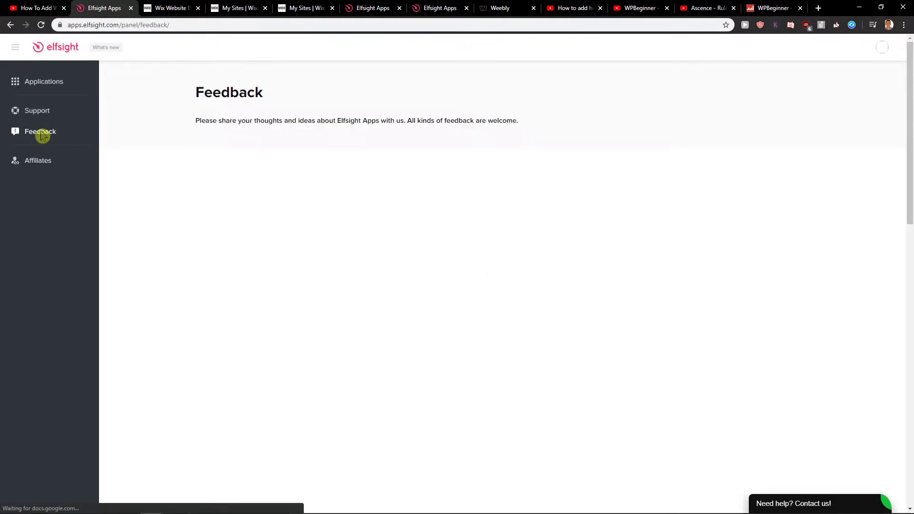
pyautogui.click(38, 111)
pyautogui.click(53, 86)
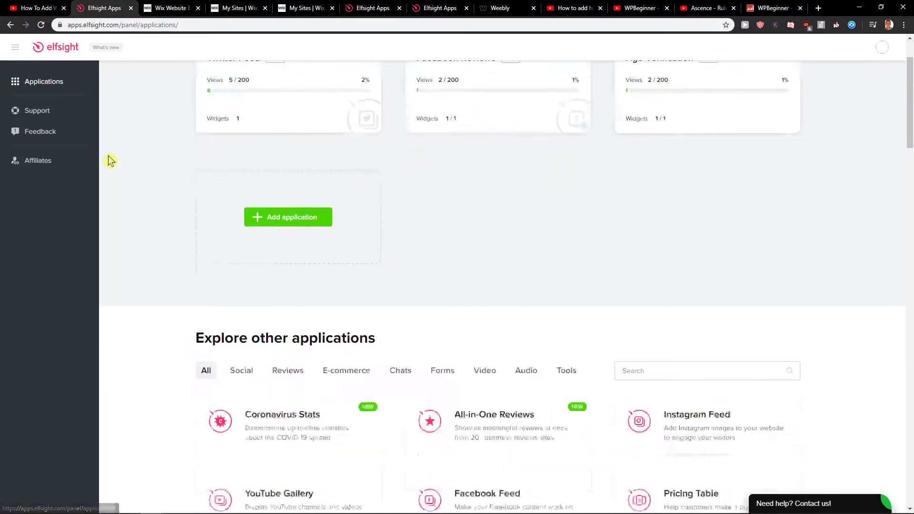
pyautogui.scroll(-3, 112, 159)
# Search the app catalogue for 'social' and create a Social Share Buttons widget
pyautogui.scroll(1, 663, 302)
pyautogui.click(662, 308)
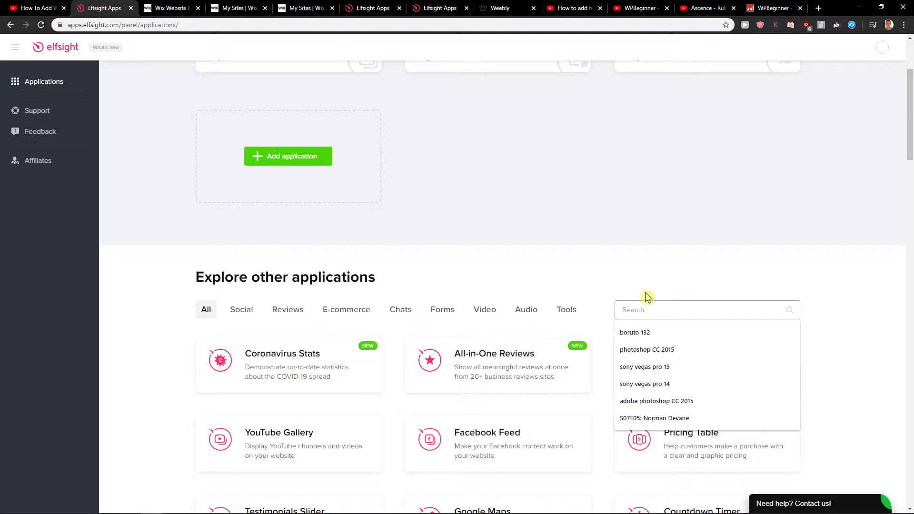
pyautogui.write('soci')
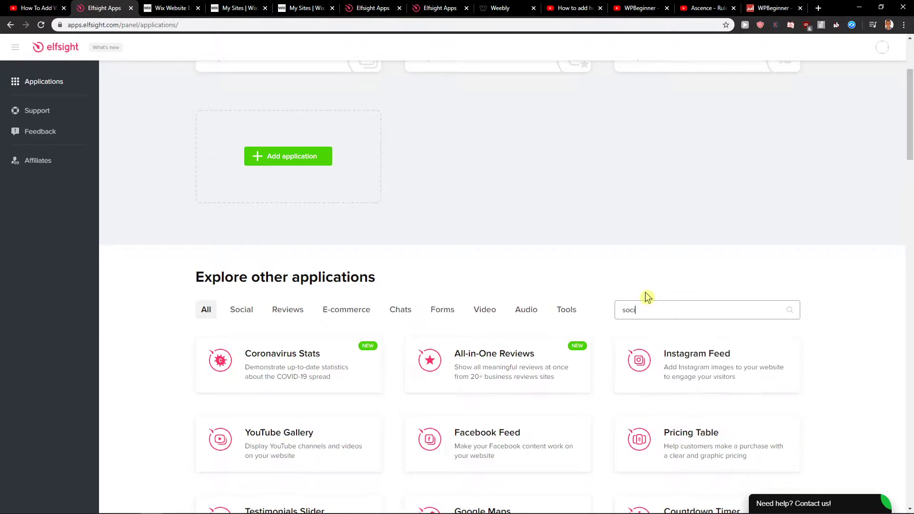
pyautogui.write('al')
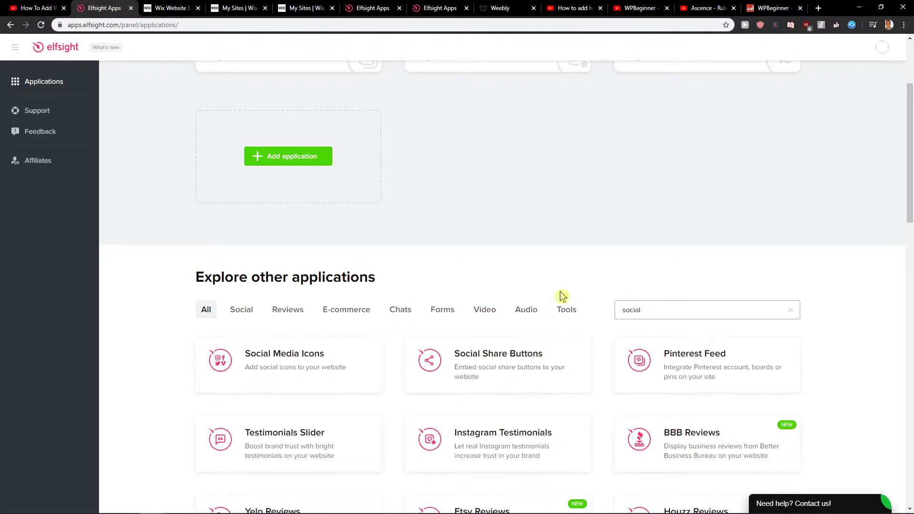
pyautogui.click(489, 367)
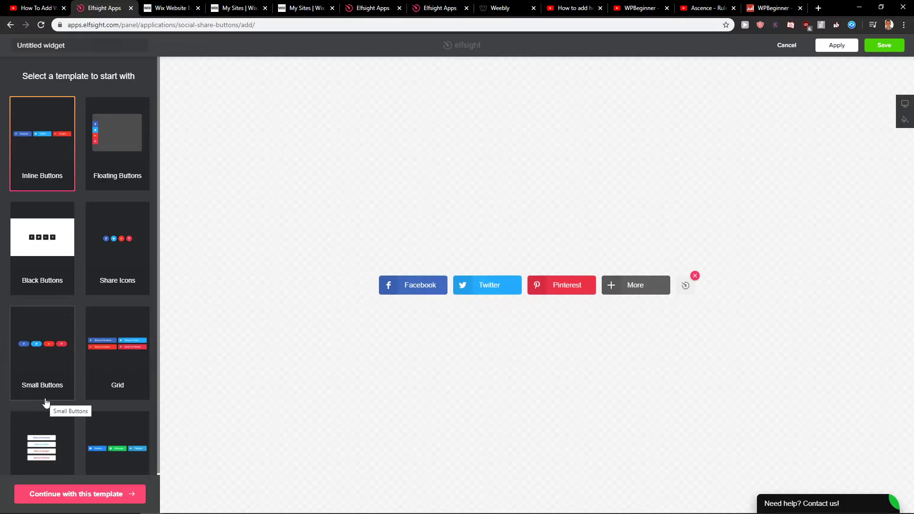
# Apply the Small Buttons template and review the Facebook network settings
pyautogui.click(48, 398)
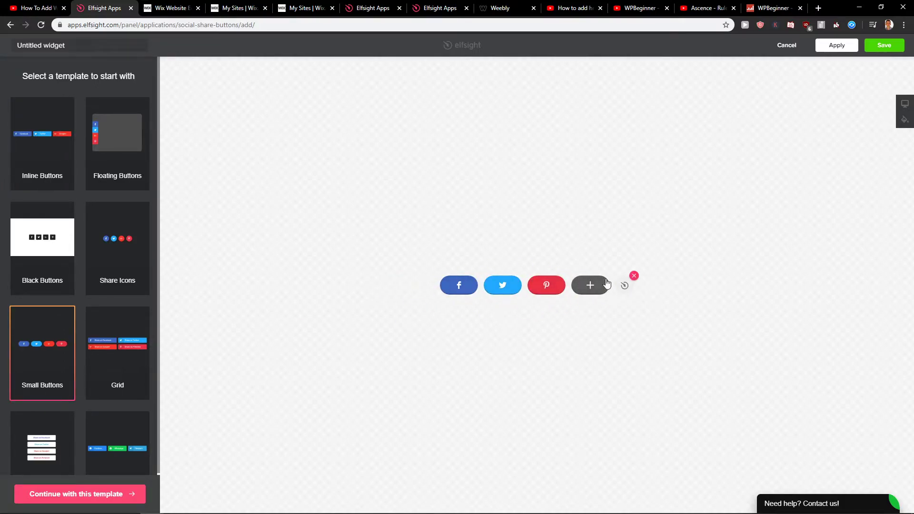
pyautogui.click(110, 493)
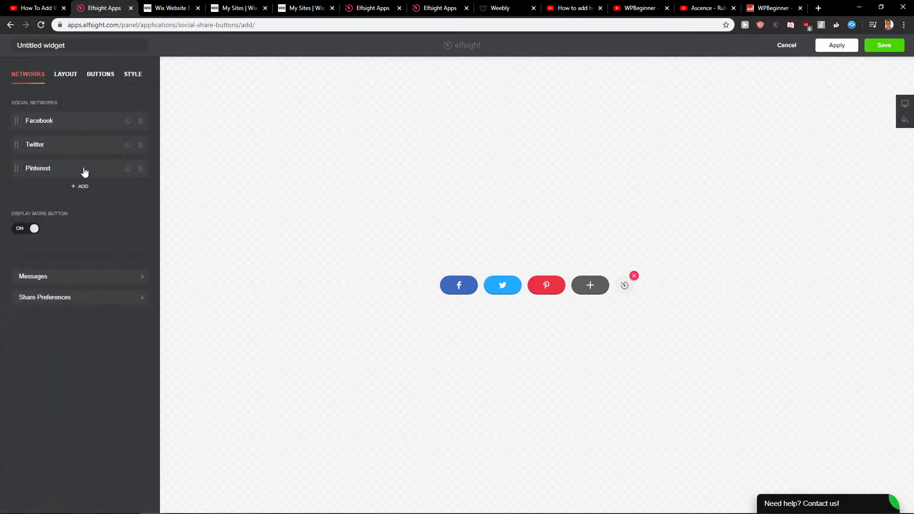
pyautogui.click(35, 125)
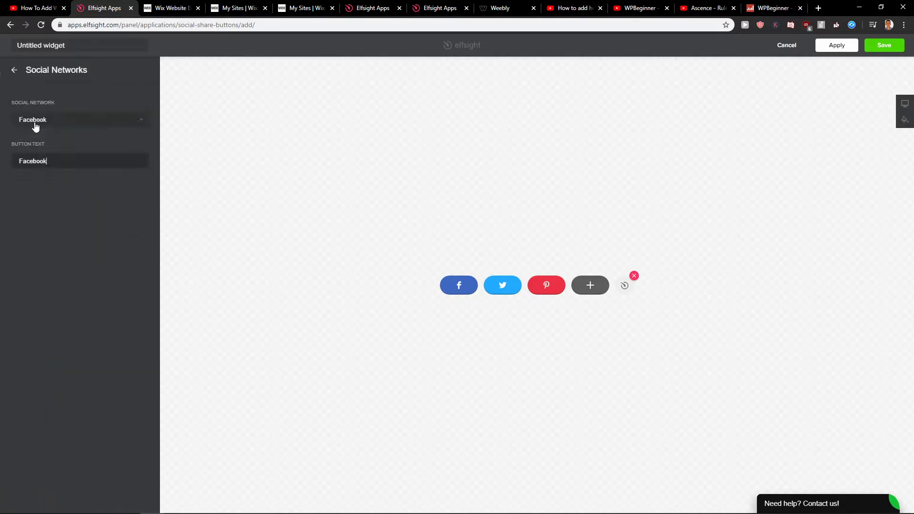
pyautogui.click(14, 72)
# Try right alignment in Layout, then keep the share buttons centred
pyautogui.click(70, 82)
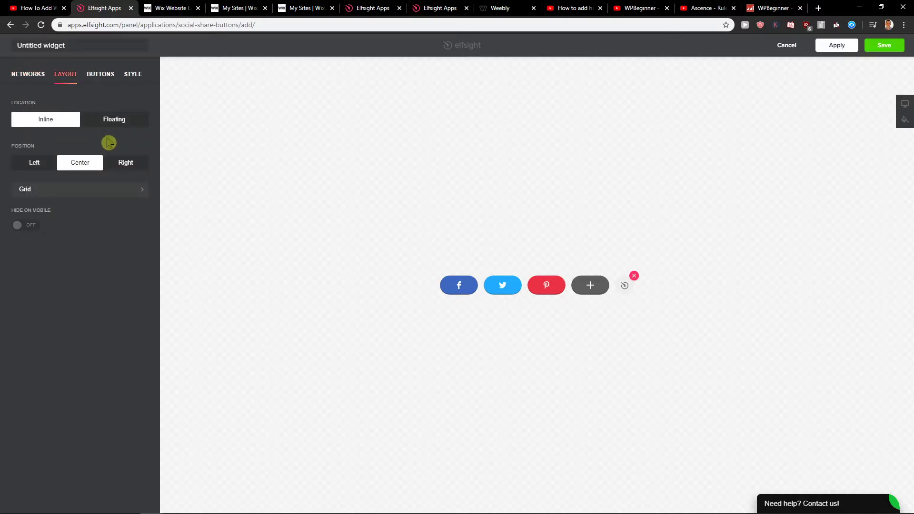
pyautogui.click(126, 169)
pyautogui.click(83, 171)
# Keep the buttons icon-only without text labels and bring up the Style settings
pyautogui.click(133, 75)
pyautogui.click(101, 75)
pyautogui.click(28, 133)
pyautogui.click(27, 135)
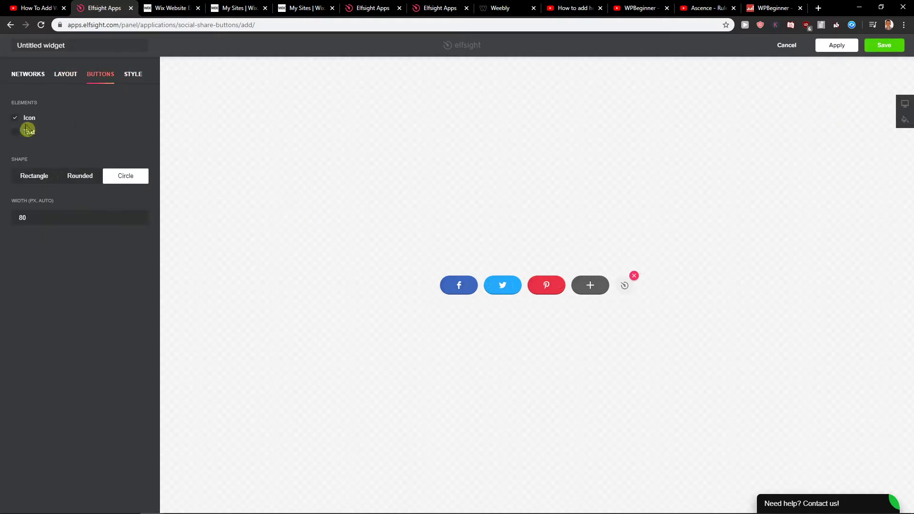
pyautogui.click(127, 75)
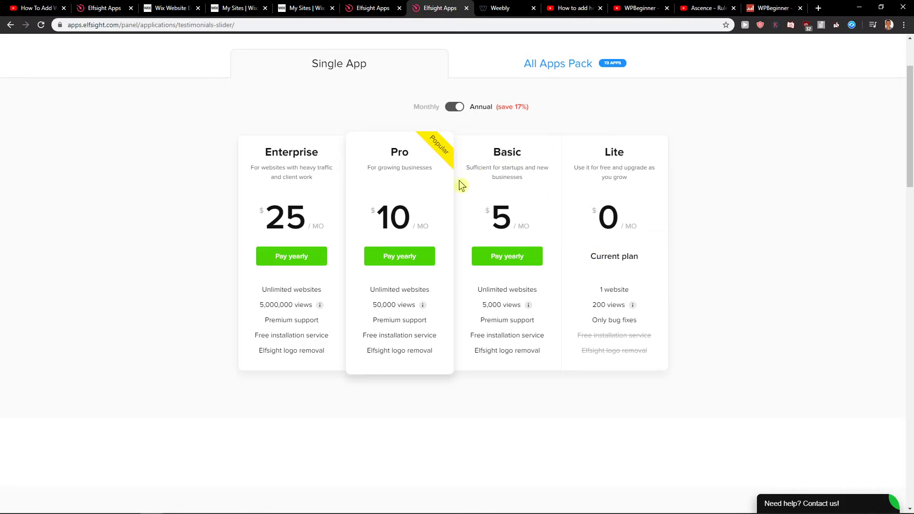
# Compare All Apps Pack pricing, then return to the Social Share Buttons panel with the Untitled widget
pyautogui.click(536, 65)
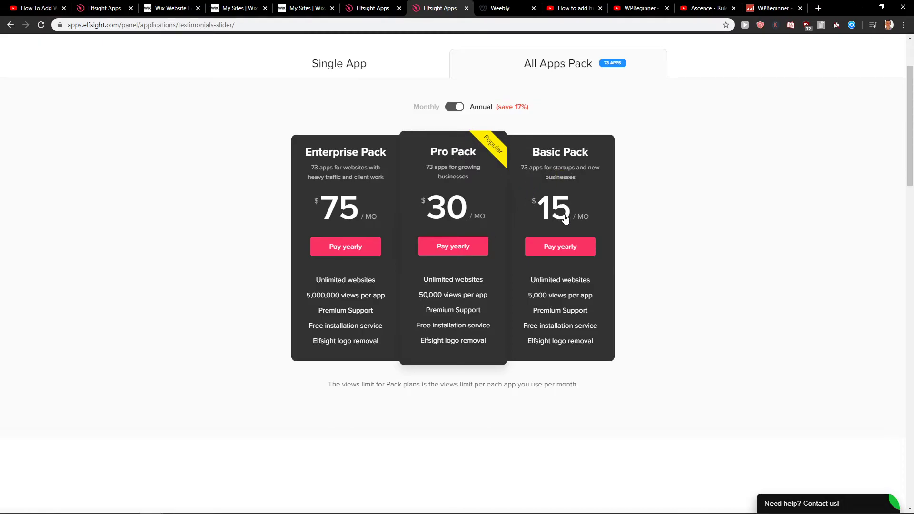
pyautogui.click(127, 6)
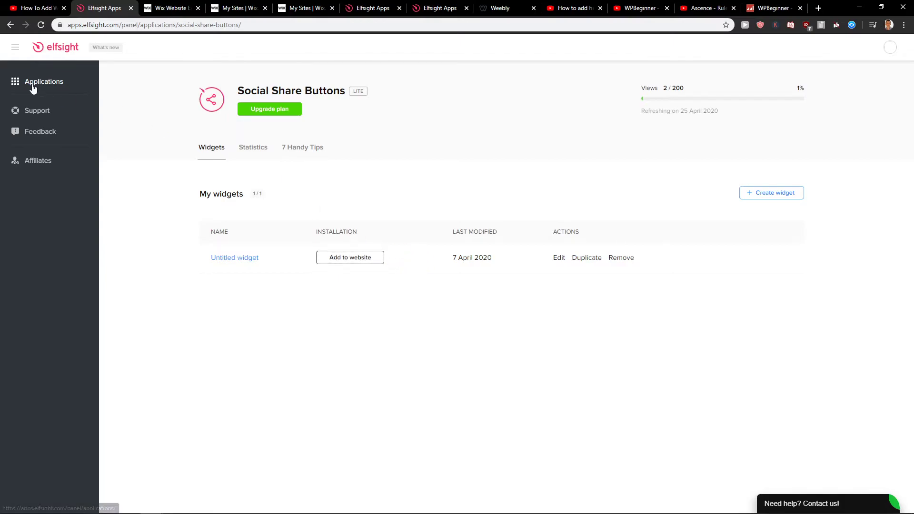
# Copy the Social Share Buttons widget's installation code and return to the Wix editor
pyautogui.click(326, 155)
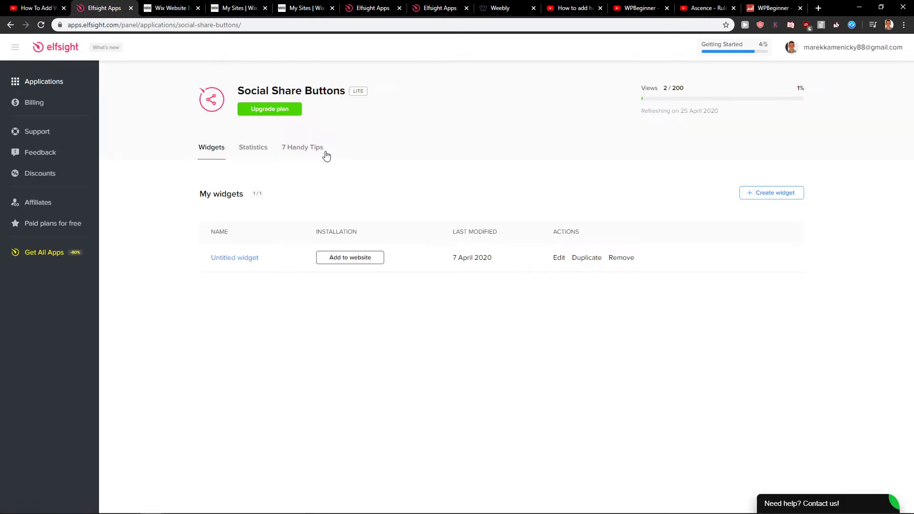
pyautogui.click(340, 258)
pyautogui.click(400, 313)
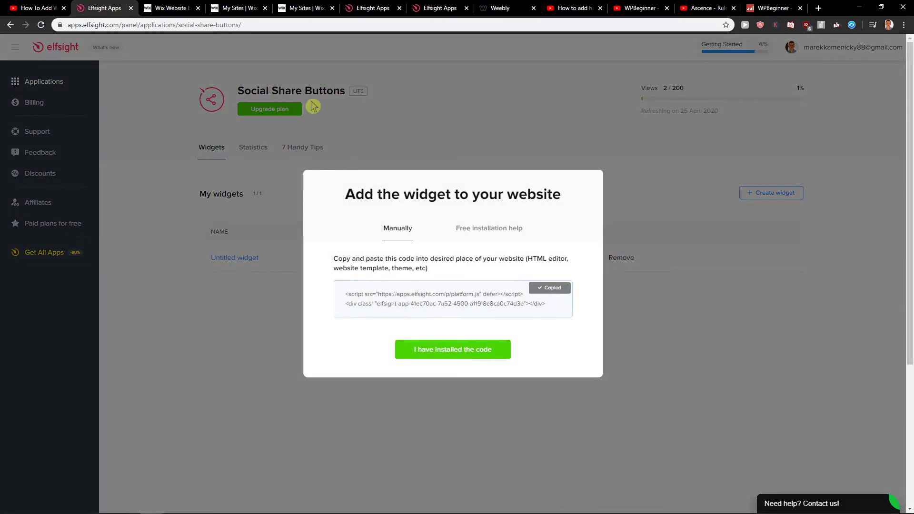
pyautogui.click(204, 5)
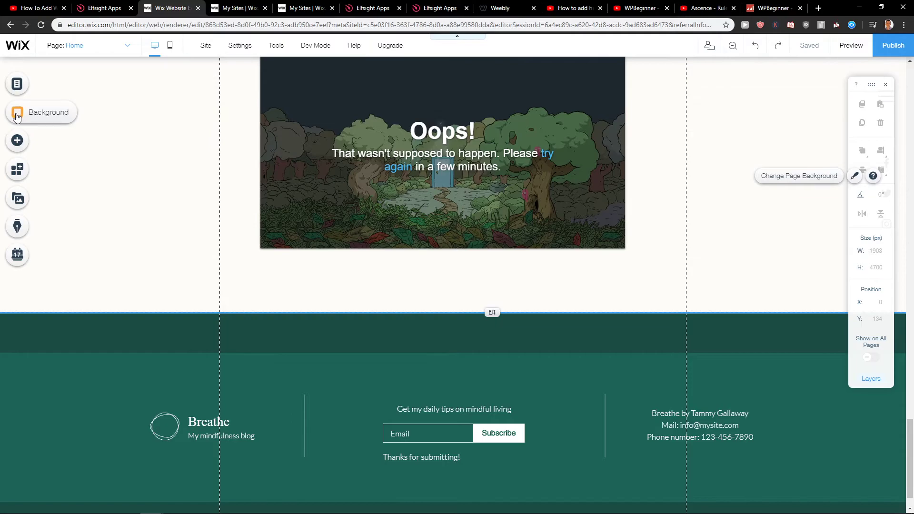
# Drag an HTML iframe element from Add > More onto the page
pyautogui.click(17, 140)
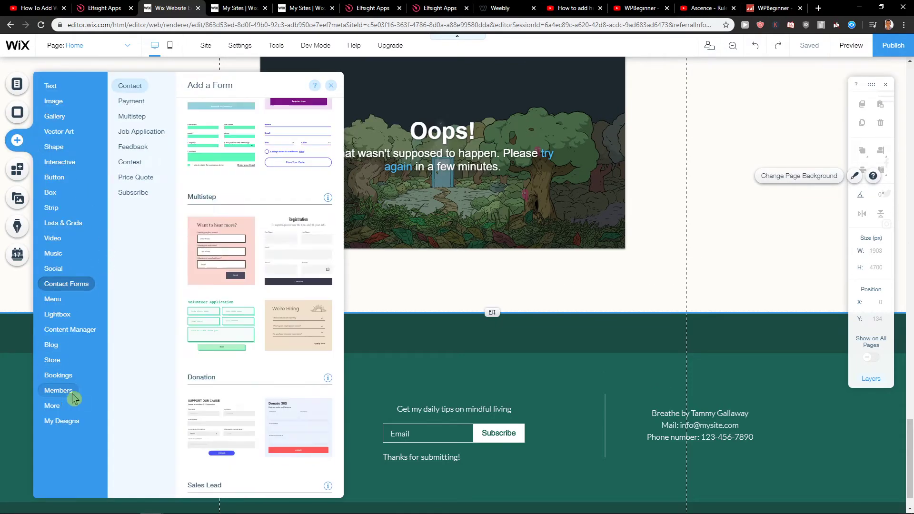
pyautogui.moveTo(52, 407)
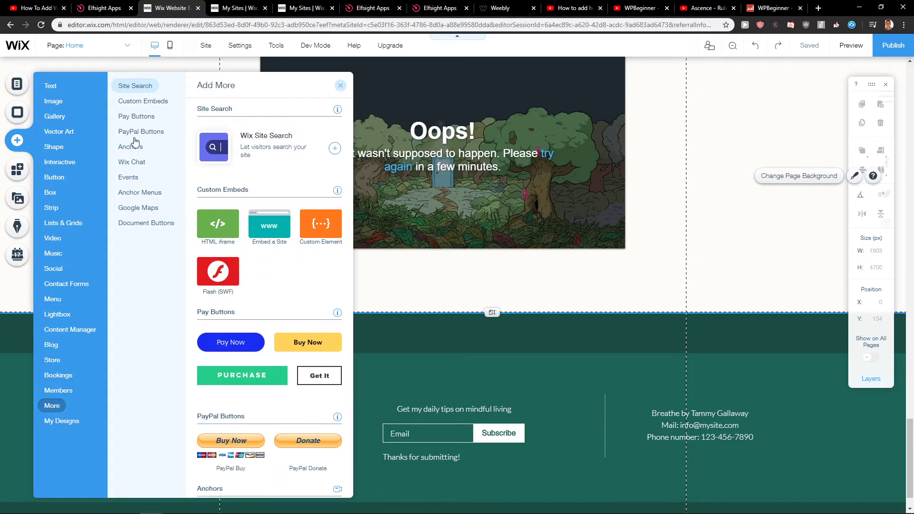
pyautogui.moveTo(233, 224); pyautogui.dragTo(439, 273)
# Push the footer down and move the HTML box lower, resizing it to 588 × 366 px
pyautogui.click(296, 342)
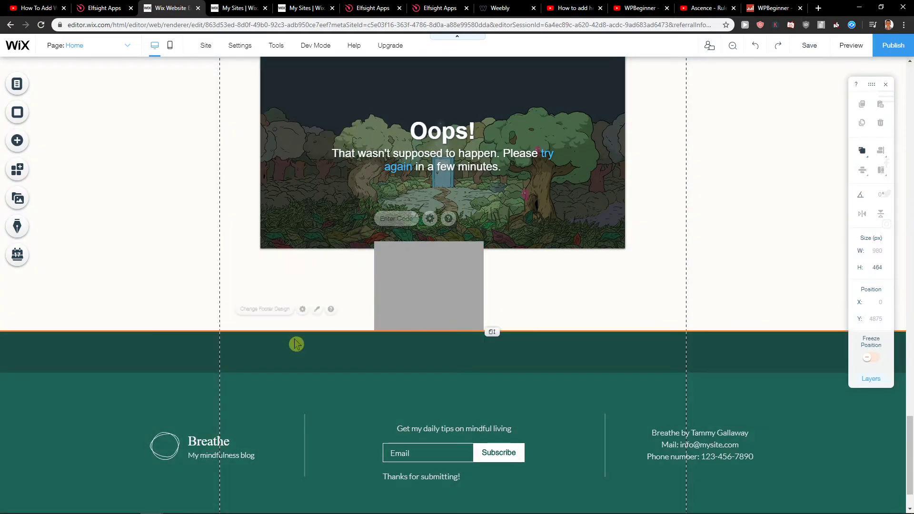
pyautogui.moveTo(490, 332); pyautogui.dragTo(488, 488)
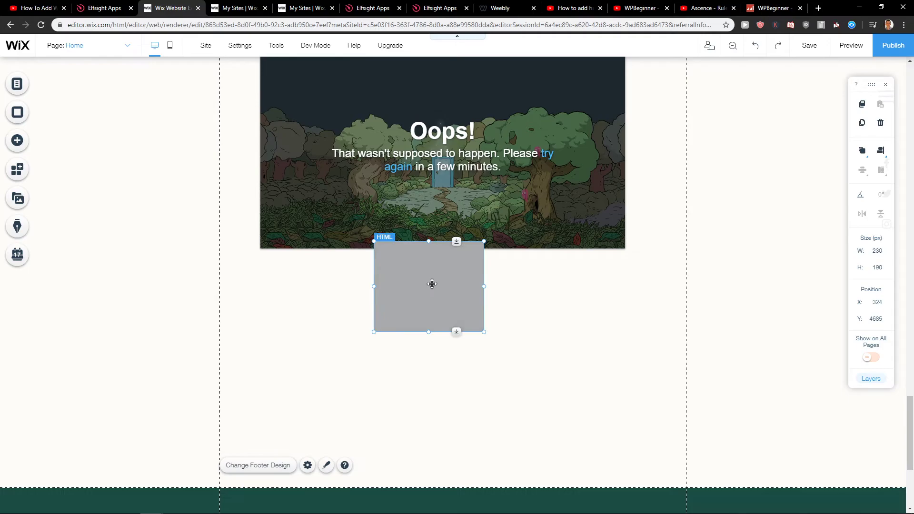
pyautogui.moveTo(376, 248); pyautogui.dragTo(299, 281)
pyautogui.moveTo(493, 406); pyautogui.dragTo(580, 456)
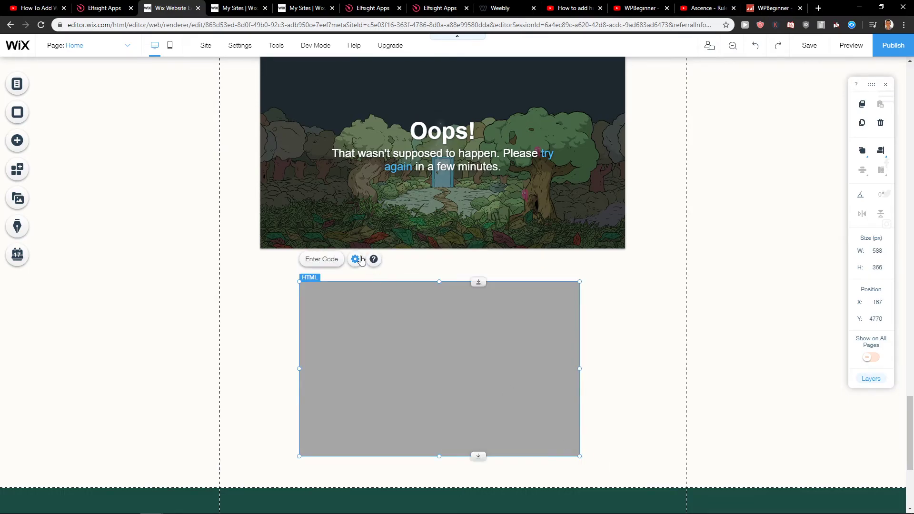
# Paste the Elfsight embed code into the HTML box's settings and apply it
pyautogui.click(355, 259)
pyautogui.click(672, 455)
pyautogui.hotkey('ctrl', 'v')
pyautogui.click(662, 473)
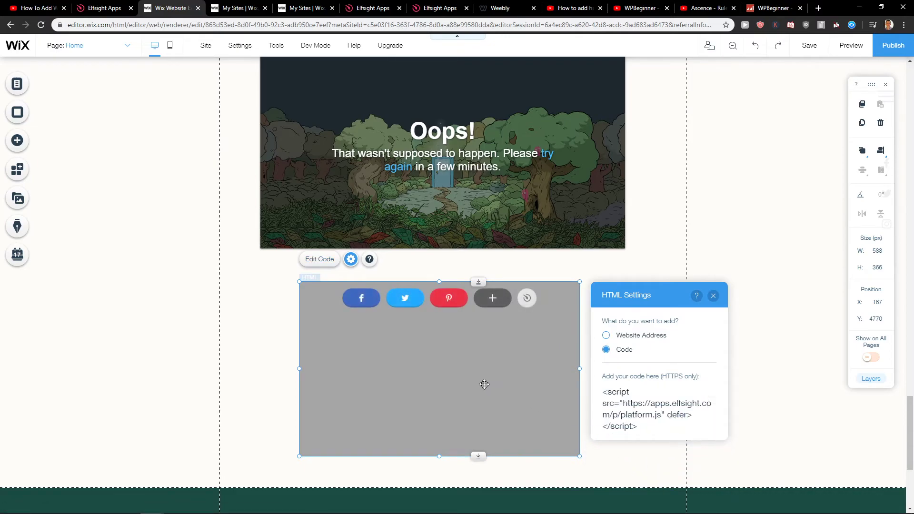
pyautogui.click(681, 283)
# Shrink the share-button box to a slim strip and move it just above the footer
pyautogui.click(576, 443)
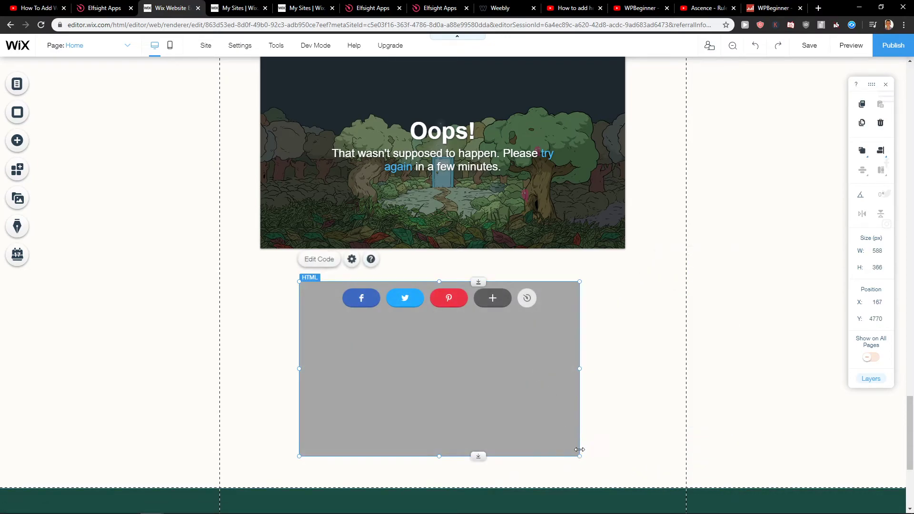
pyautogui.moveTo(580, 439); pyautogui.dragTo(561, 315)
pyautogui.click(543, 356)
pyautogui.moveTo(422, 299); pyautogui.dragTo(439, 460)
pyautogui.click(489, 409)
pyautogui.scroll(-2, 604, 395)
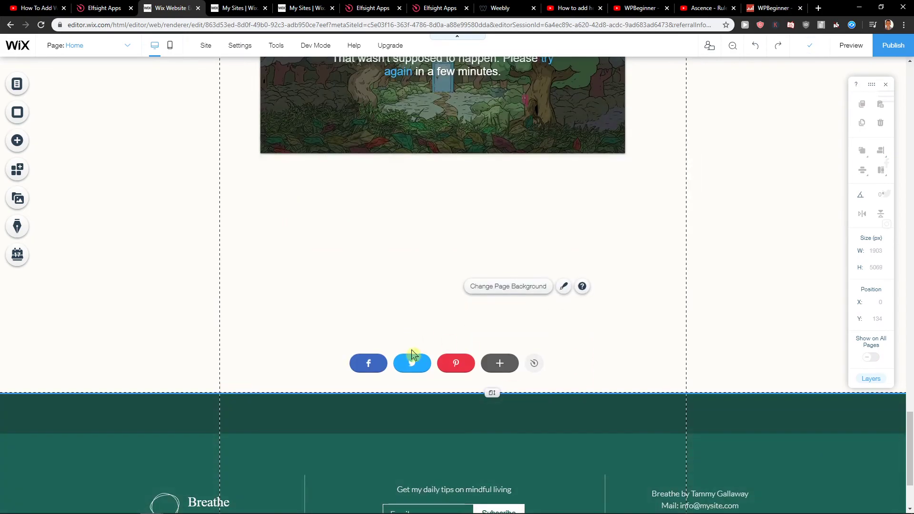
# Preview the page and test the Twitter share button, then close its share window
pyautogui.click(860, 49)
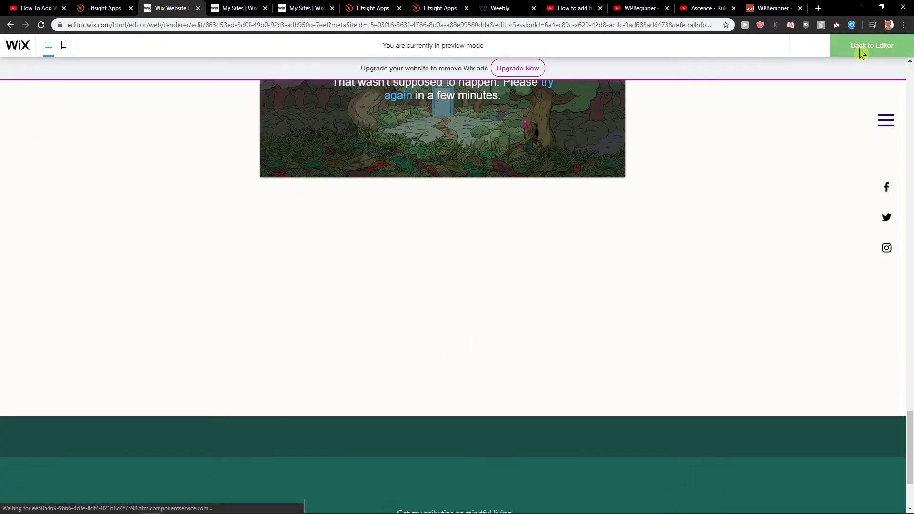
pyautogui.scroll(-3, 501, 285)
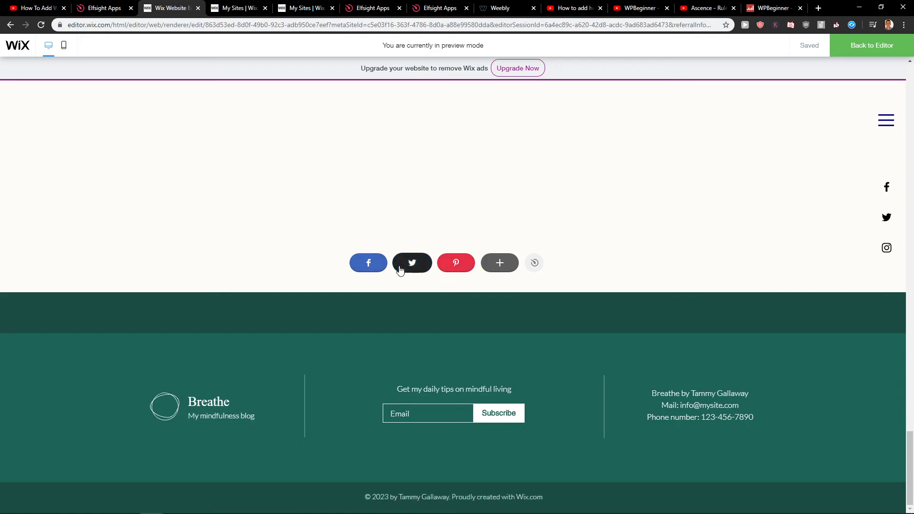
pyautogui.click(401, 269)
pyautogui.click(593, 122)
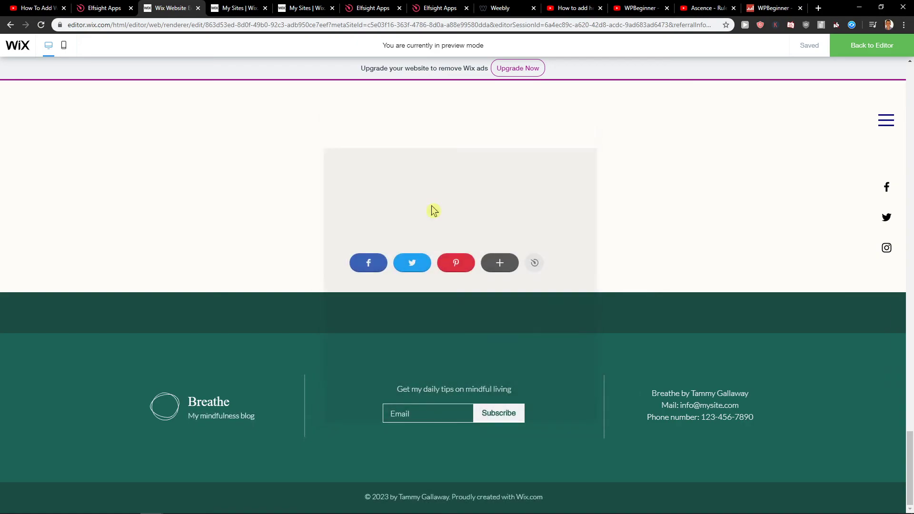
# Test the Facebook share button, logging in with the account password, then close the share window
pyautogui.click(381, 261)
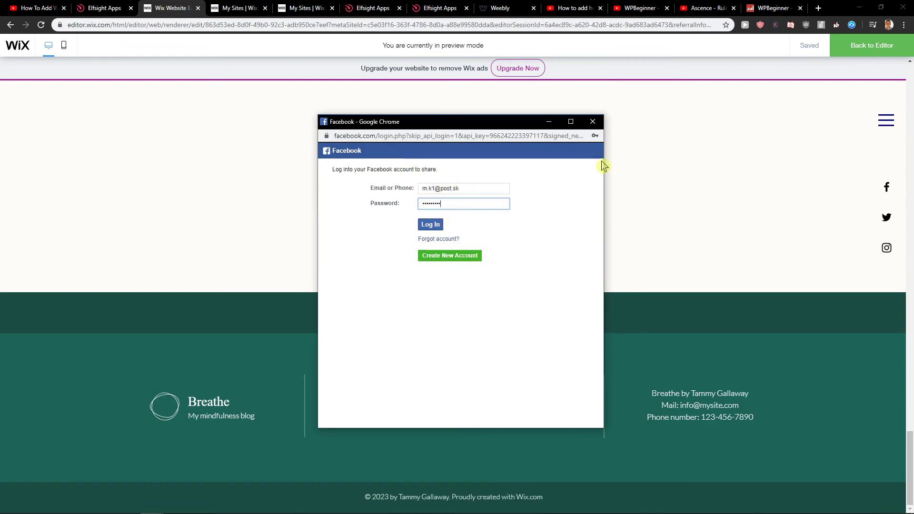
pyautogui.write('****')
pyautogui.press('Return')
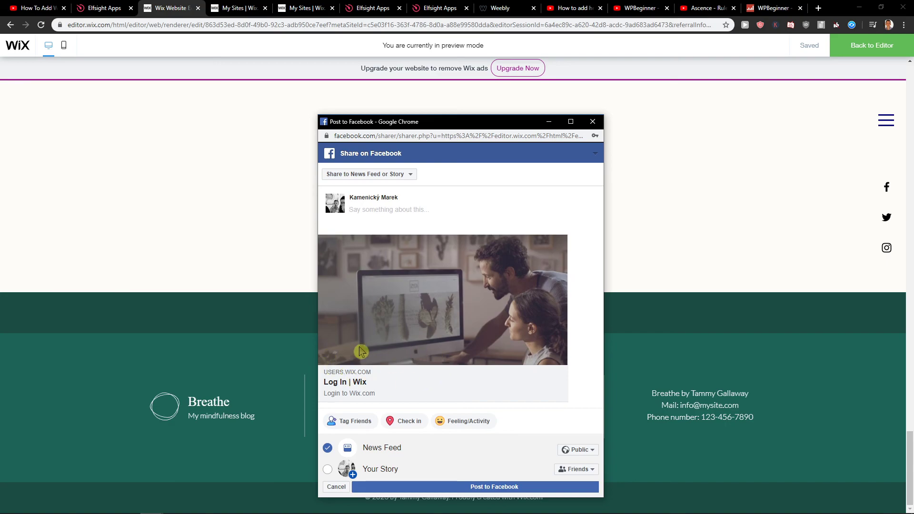
pyautogui.click(594, 124)
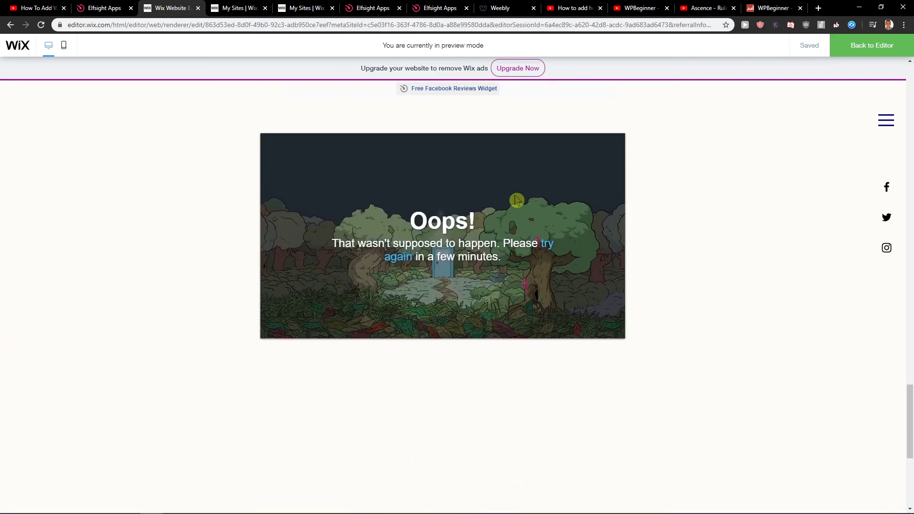